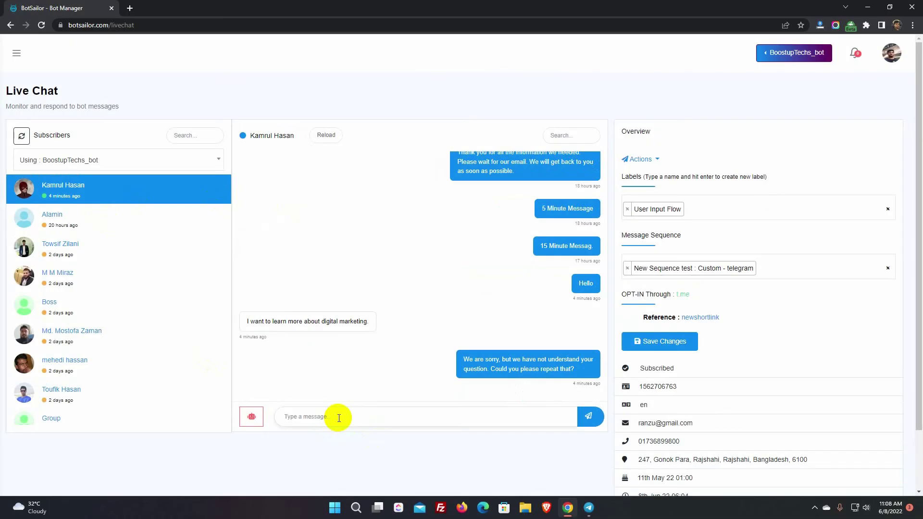
- Send 'Hello' to the subscriber from the Live Chat message box
text(Hello)
key(Return)
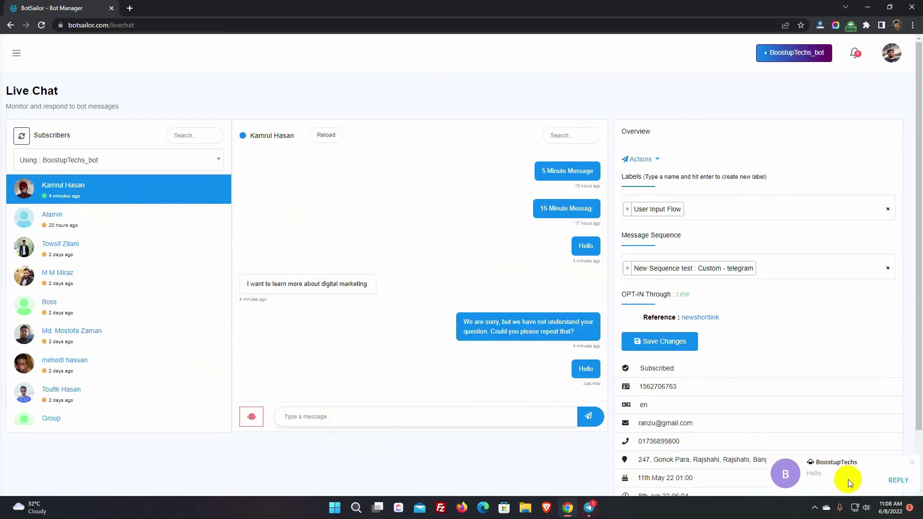
- View the Hello in Telegram, then reopen BotSailor's Live Chat from the Dashboard
click(848, 478)
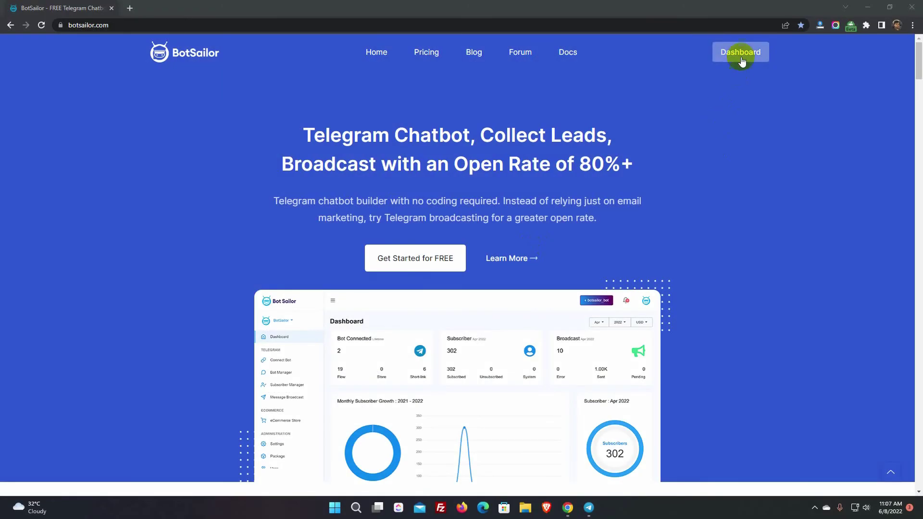
click(742, 56)
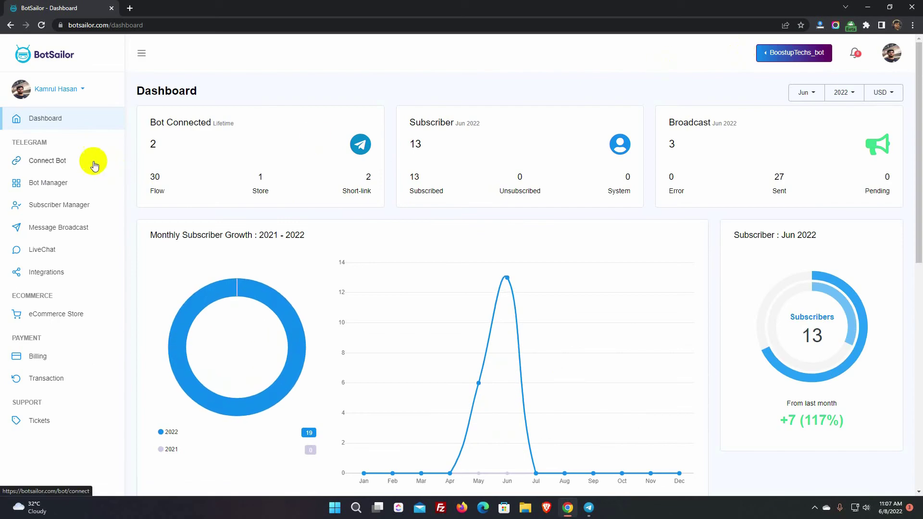
click(38, 251)
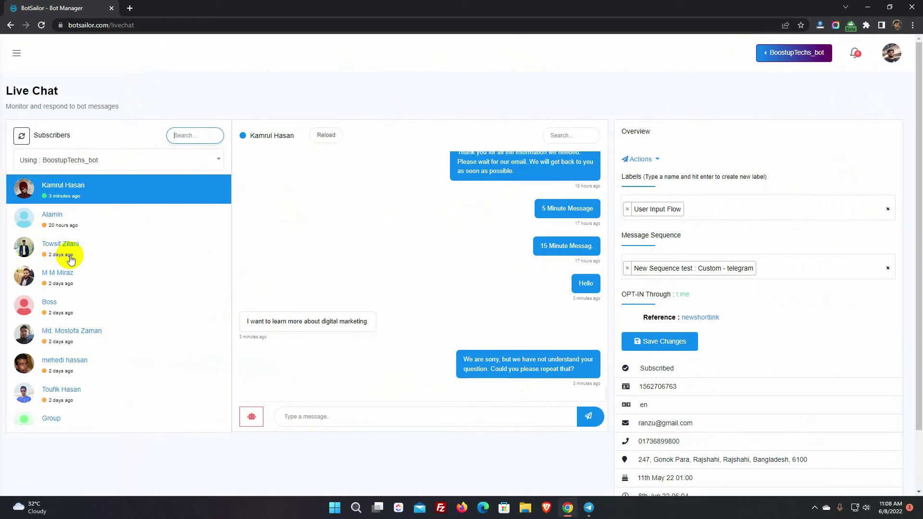
click(65, 191)
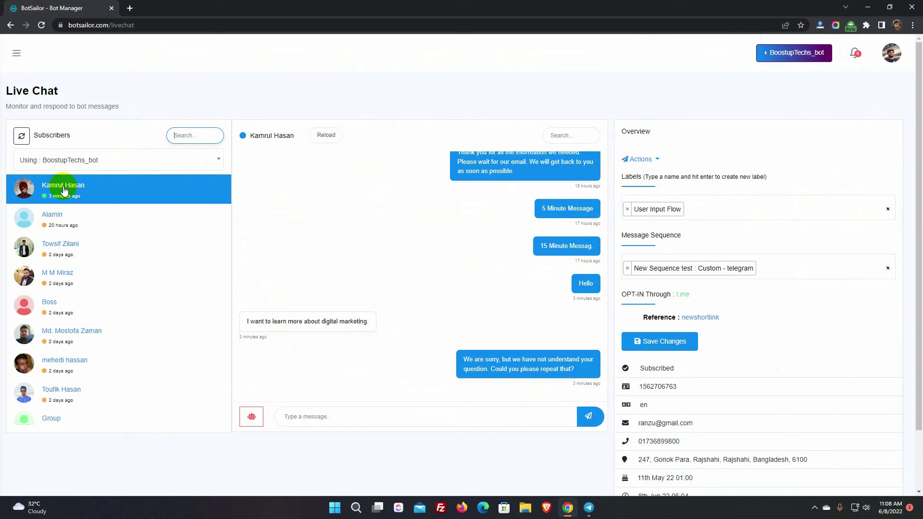
click(139, 190)
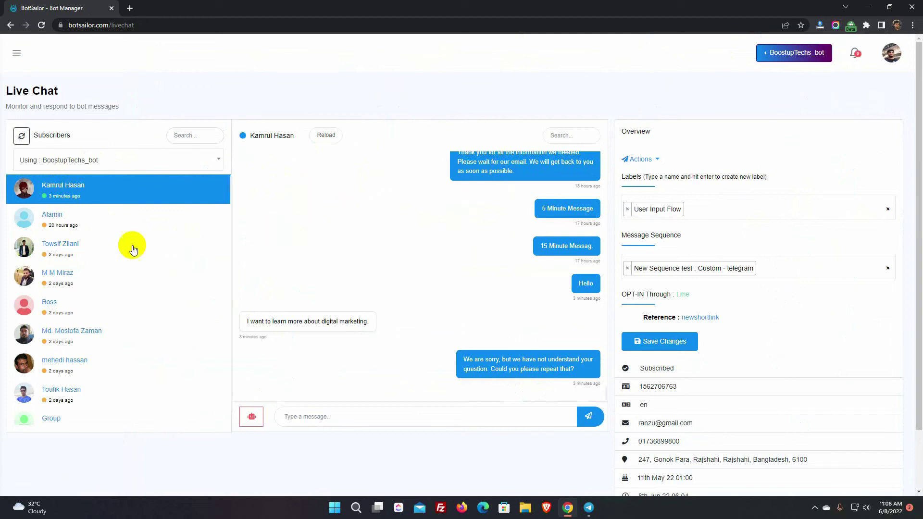
scroll(103, 253, down, 1)
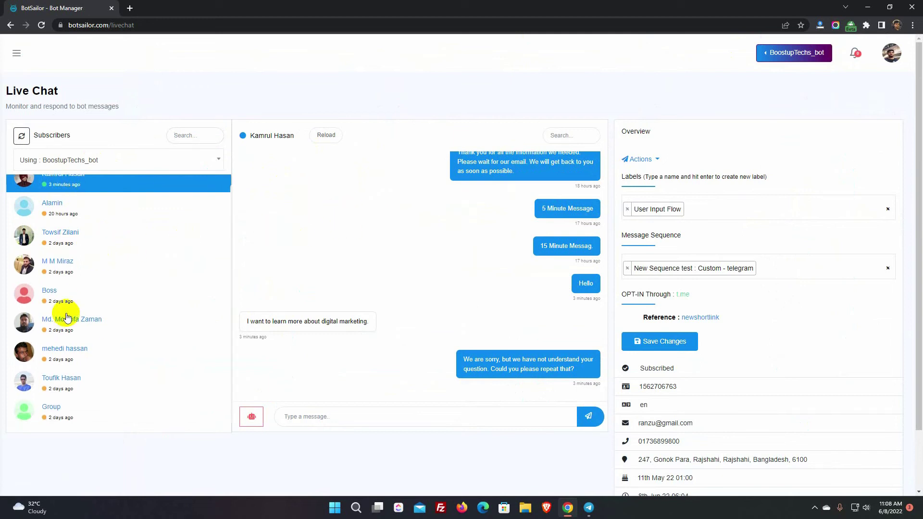
click(69, 379)
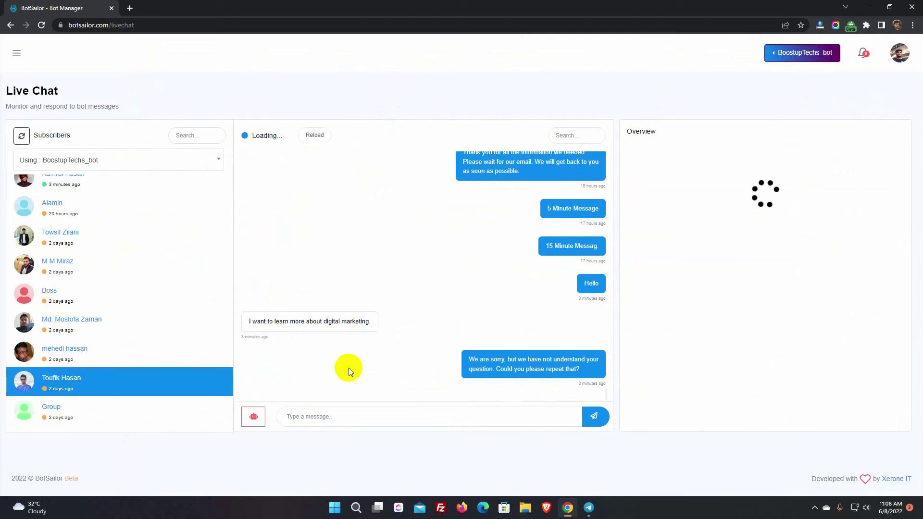
click(75, 270)
scroll(147, 344, up, 1)
click(74, 195)
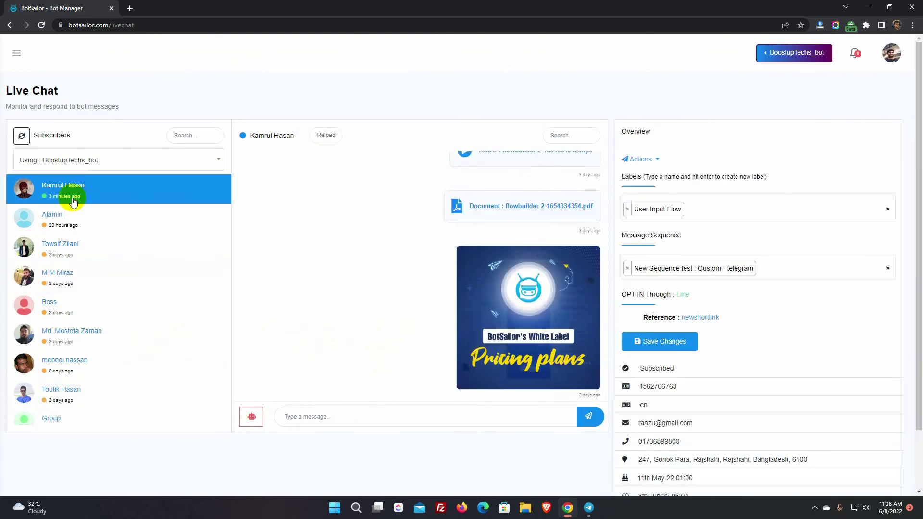
click(156, 161)
click(91, 228)
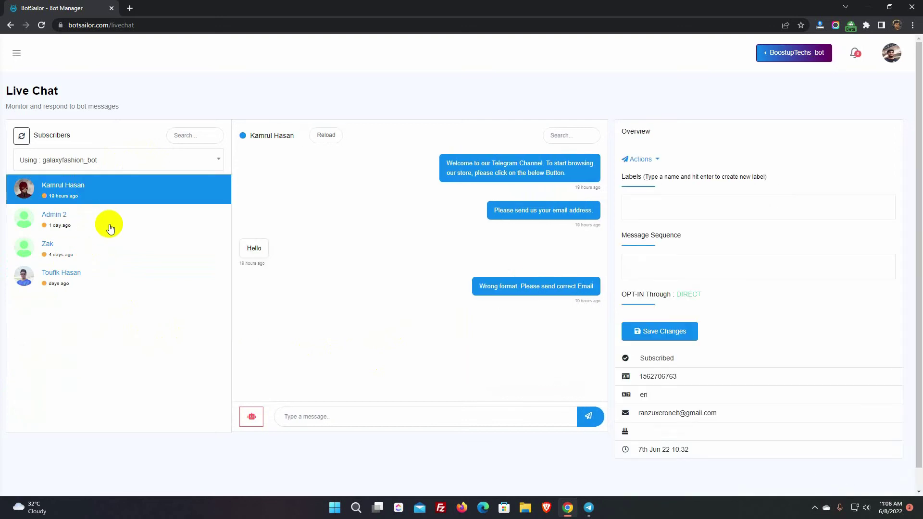
click(124, 167)
click(98, 210)
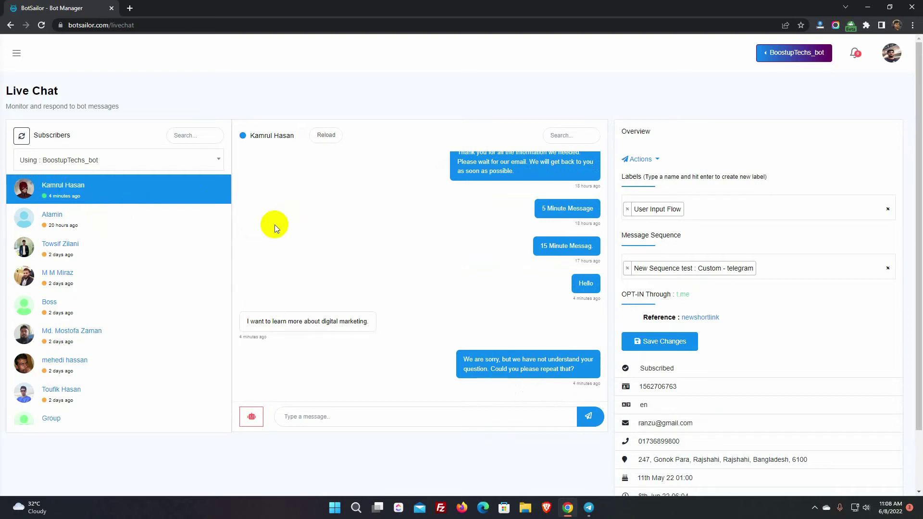
- Send a second 'Hello' from Live Chat and view it in Telegram's BoostupTechs chat
click(339, 418)
text(Hello)
key(Return)
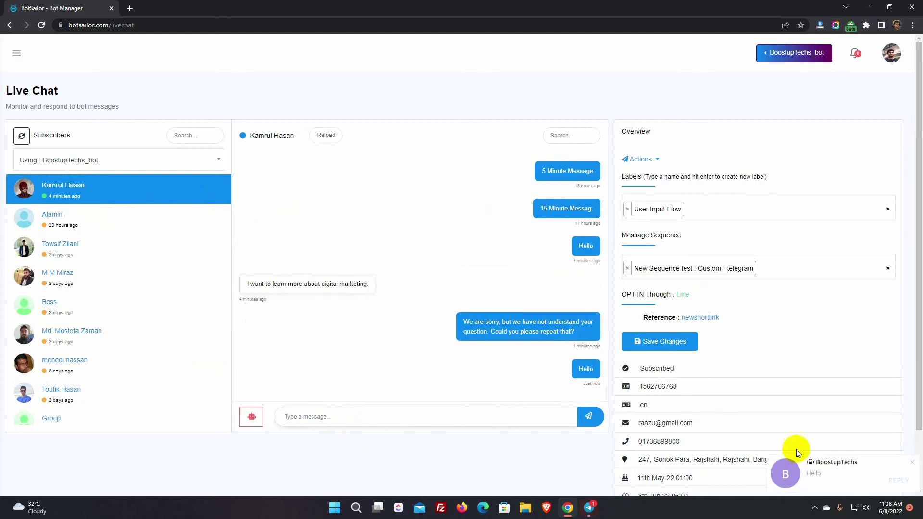
click(848, 478)
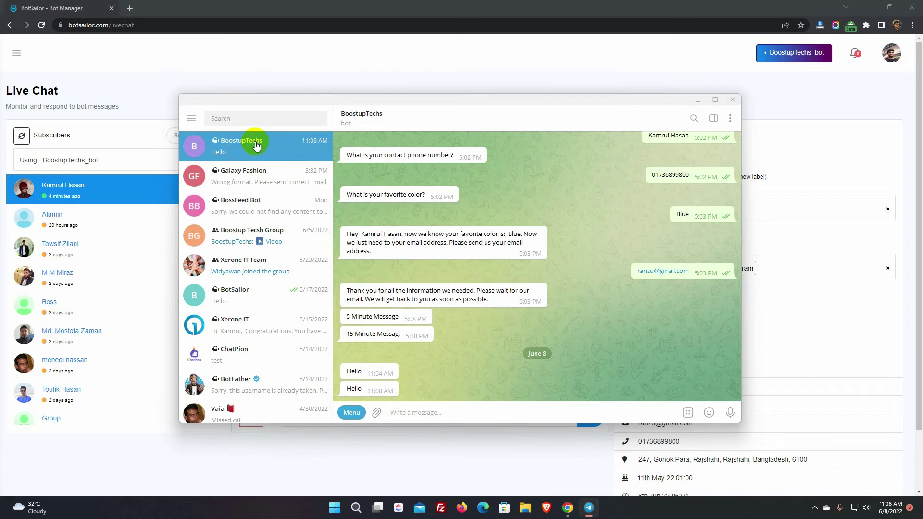
- Send 'I want to learn more about digital marketing' to the bot from Telegram
text(I want to learn more )
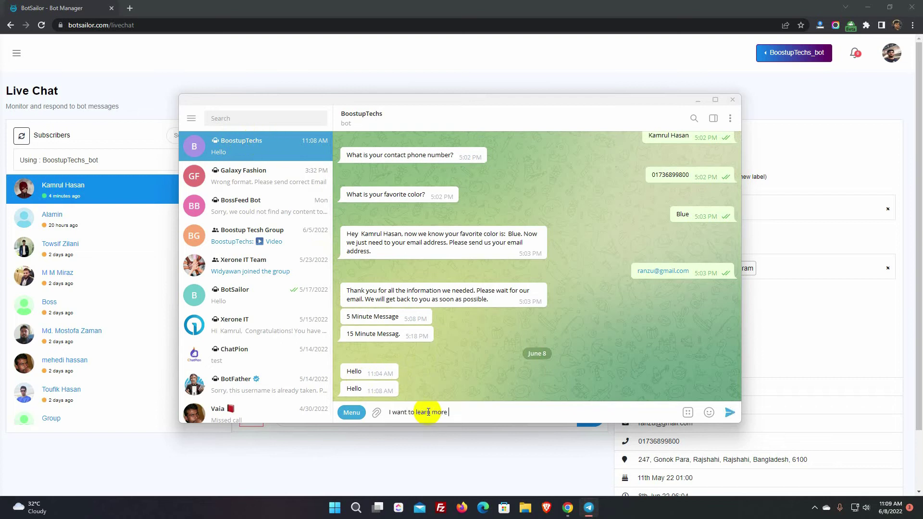
text(about digital marketing)
key(Return)
- Reply 'Thank you for your interest.' to the subscriber from BotSailor Live Chat
click(698, 100)
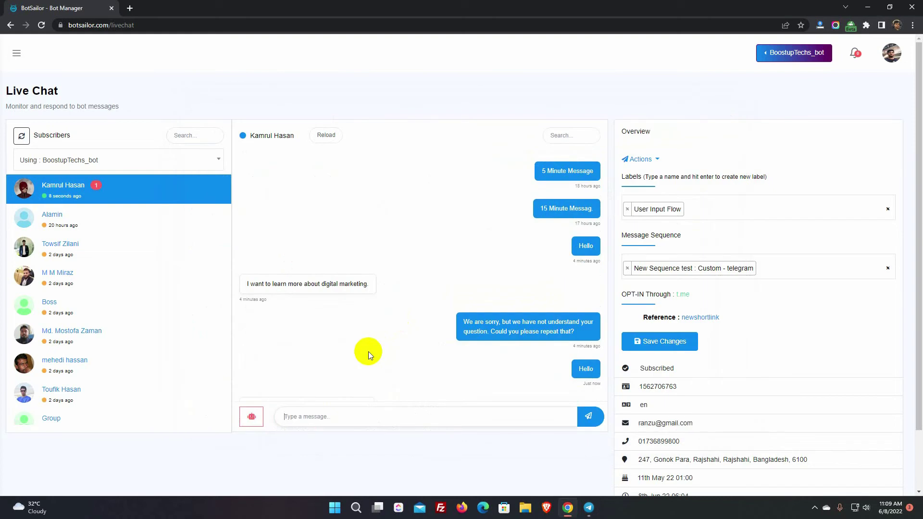
click(394, 406)
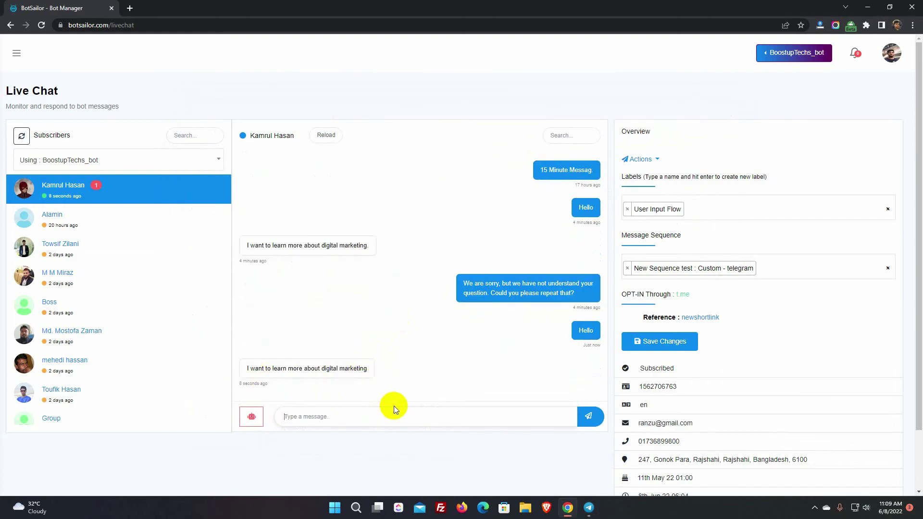
text(Thank you for your interest.)
key(Return)
click(589, 509)
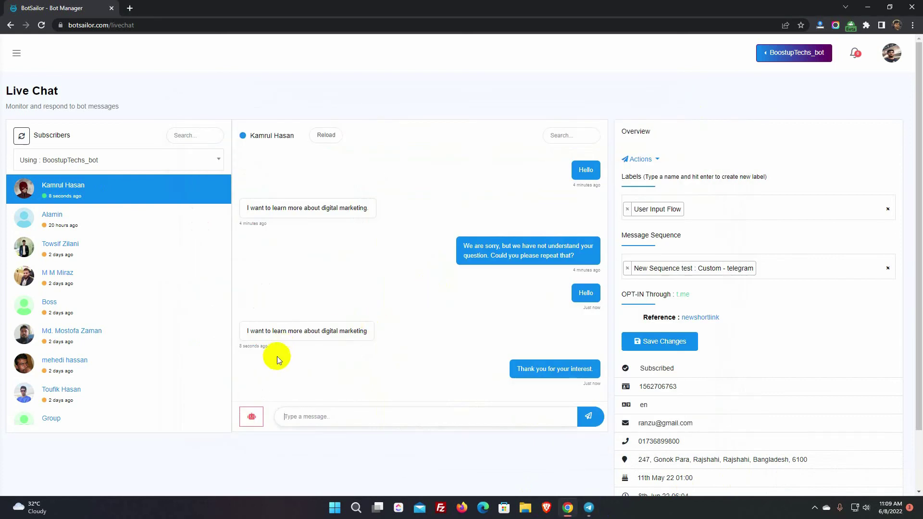
- Send the Multimedia postback template to the subscriber
click(252, 417)
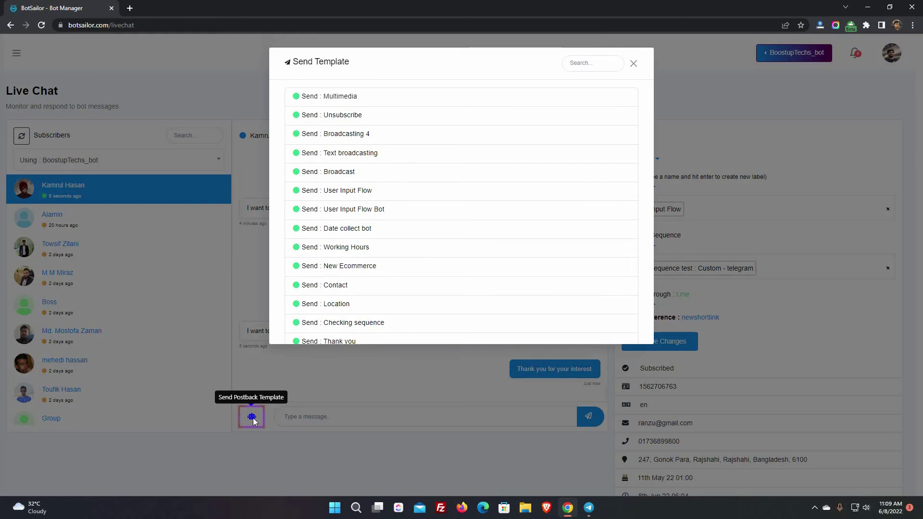
scroll(399, 266, down, 1)
scroll(399, 266, down, 10)
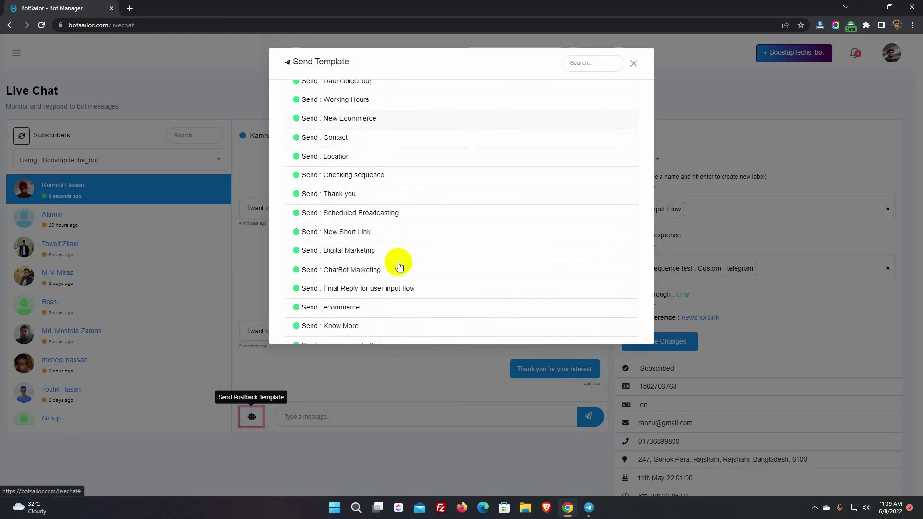
scroll(399, 266, down, 2)
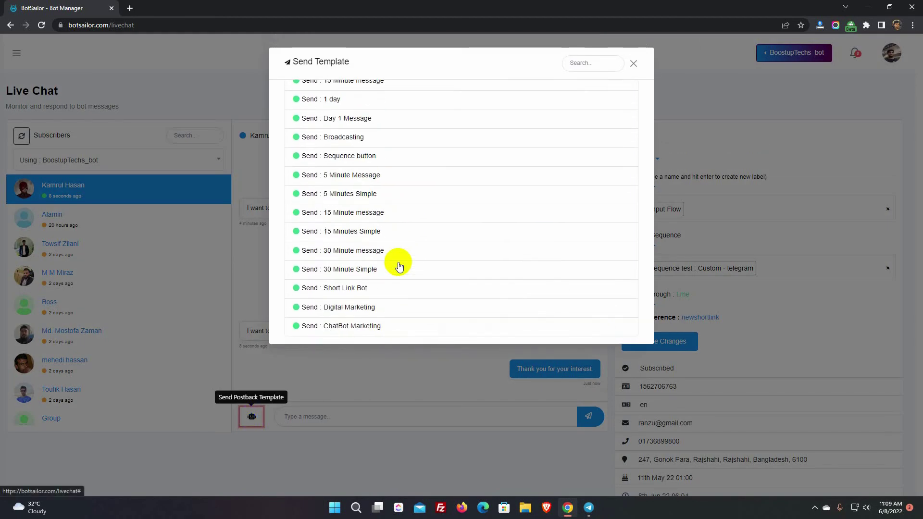
scroll(399, 266, up, 10)
scroll(399, 266, up, 5)
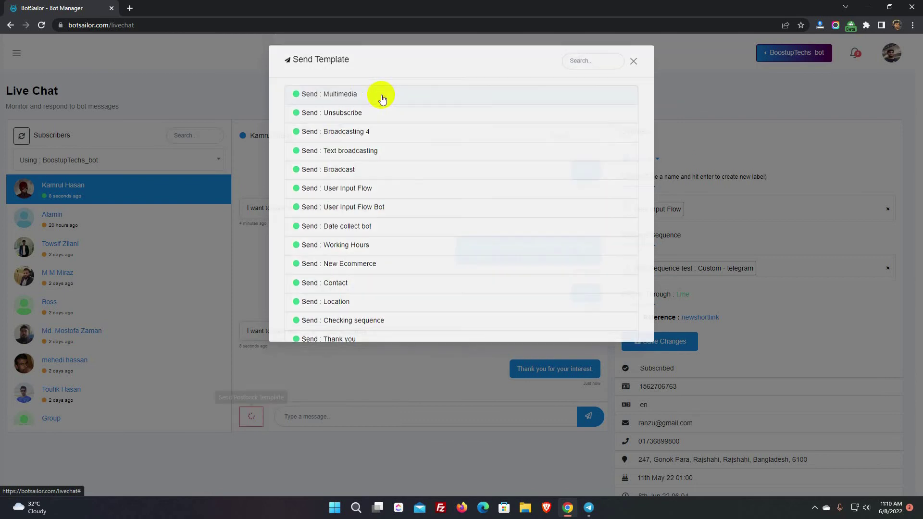
click(383, 99)
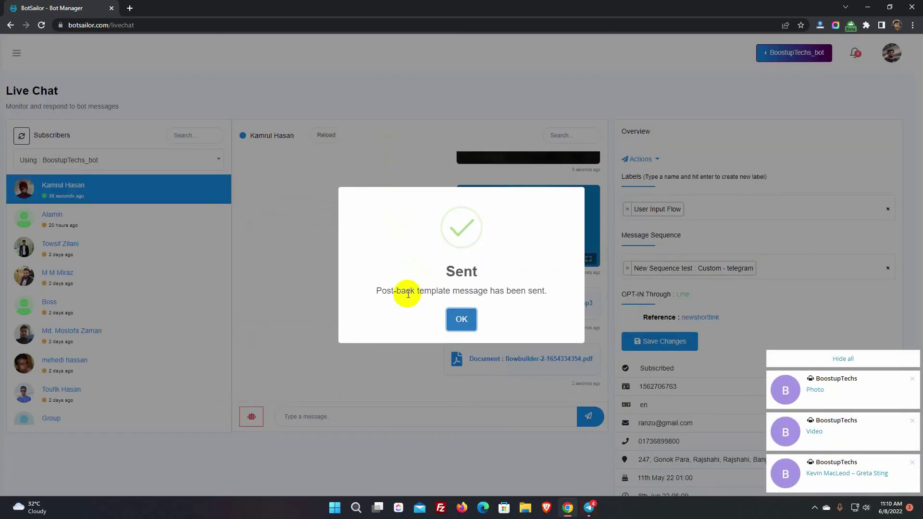
drag(408, 294, 531, 288)
click(459, 318)
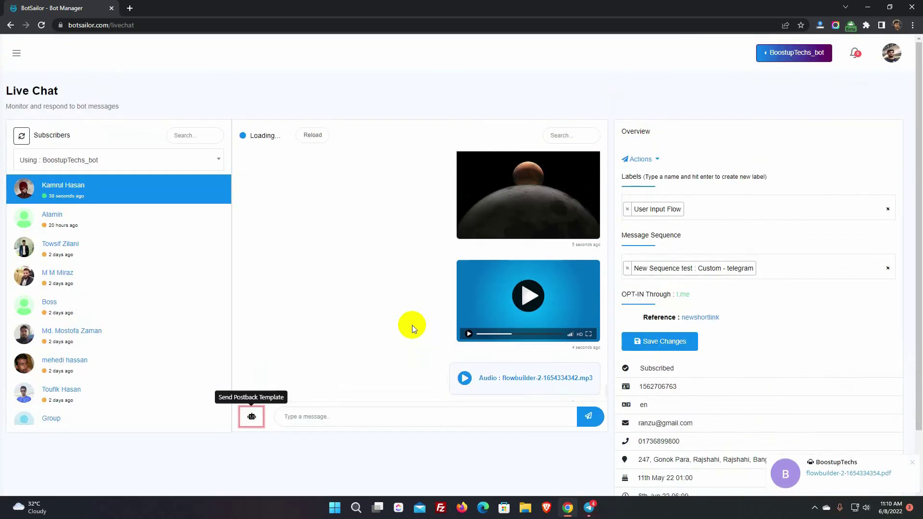
- Reply 'Thanks for your reply' to the bot in Telegram
scroll(411, 325, down, 2)
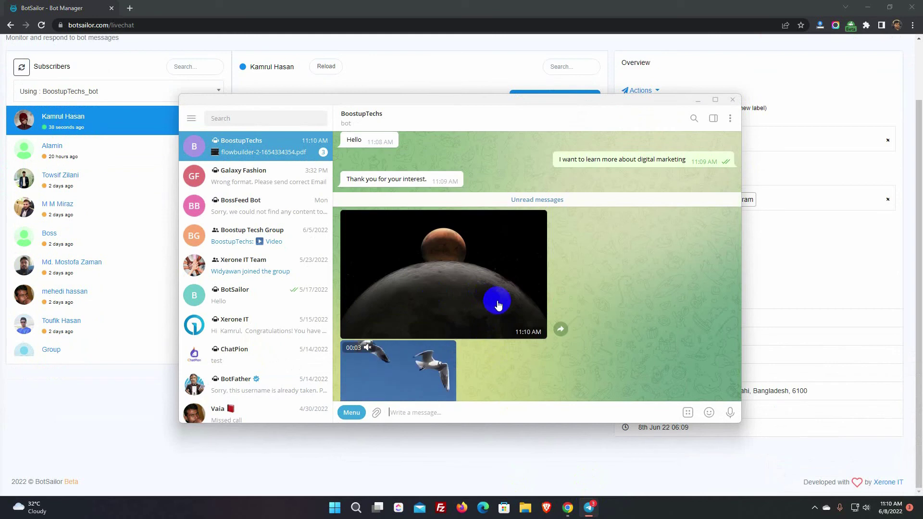
scroll(500, 311, down, 5)
text(Thanks )
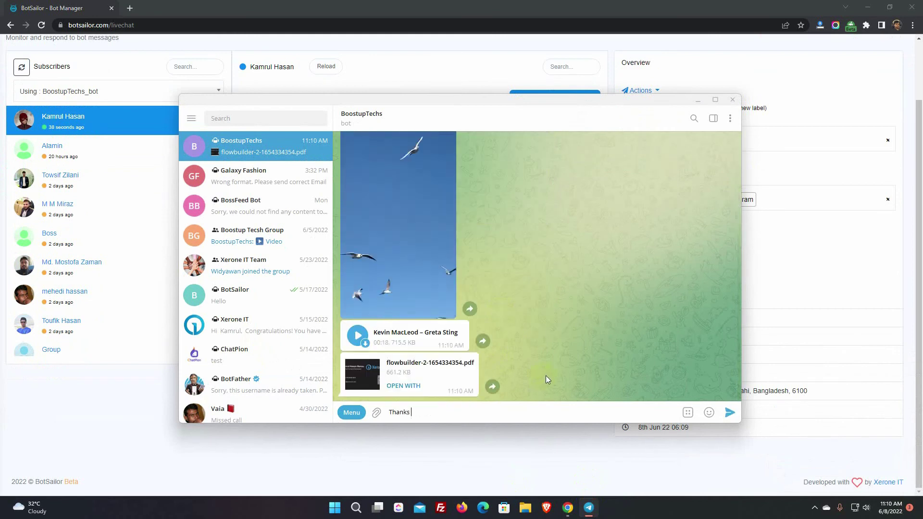
text(for your reply)
key(Return)
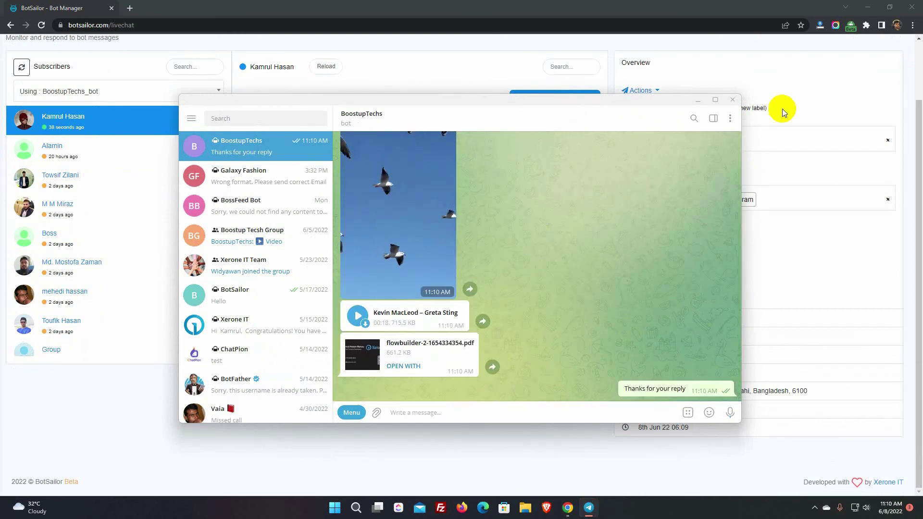
- Answer with 'You are welcome' from BotSailor Live Chat
click(698, 99)
click(325, 349)
text(Yo)
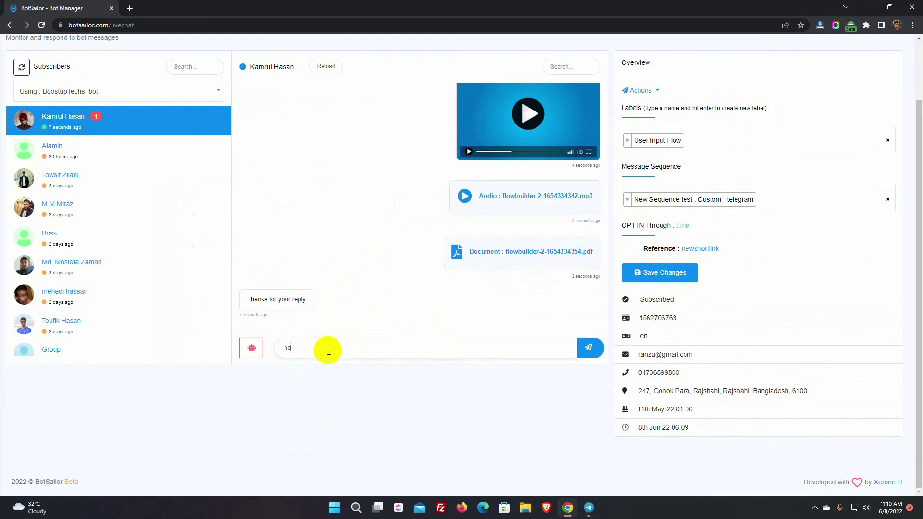
text(u are welcome)
key(Return)
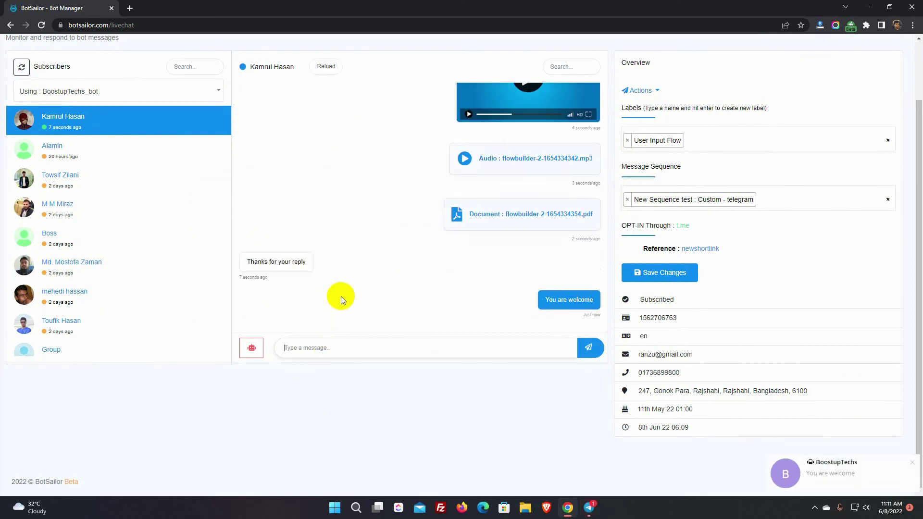
- Refresh the subscriber list and set the chat to auto-reload every 60 seconds
scroll(198, 313, up, 2)
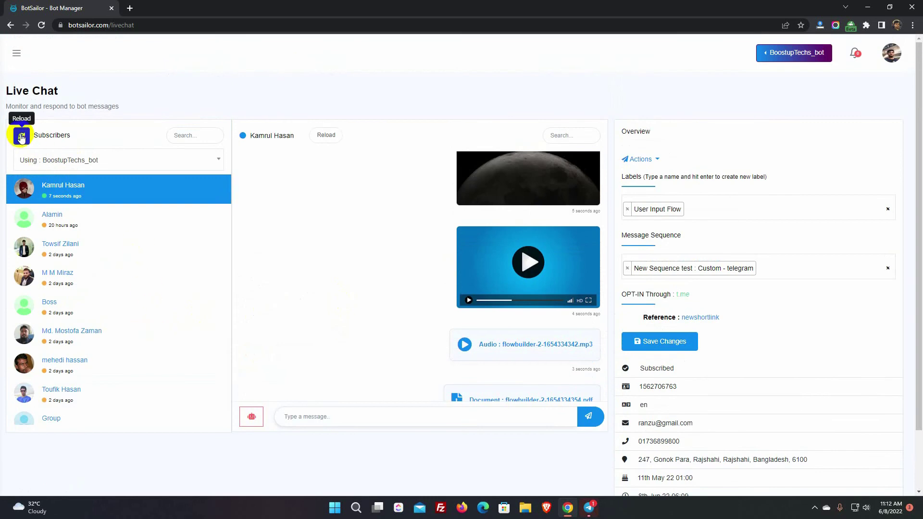
click(21, 137)
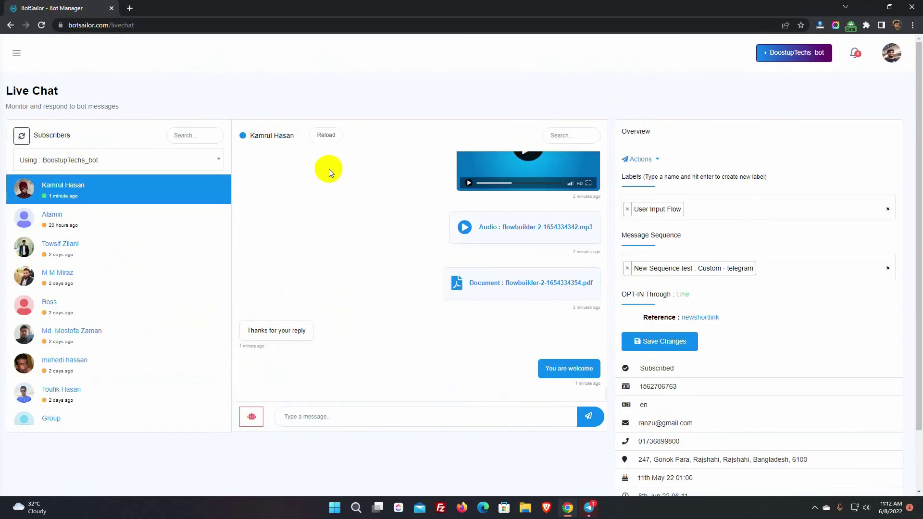
click(324, 135)
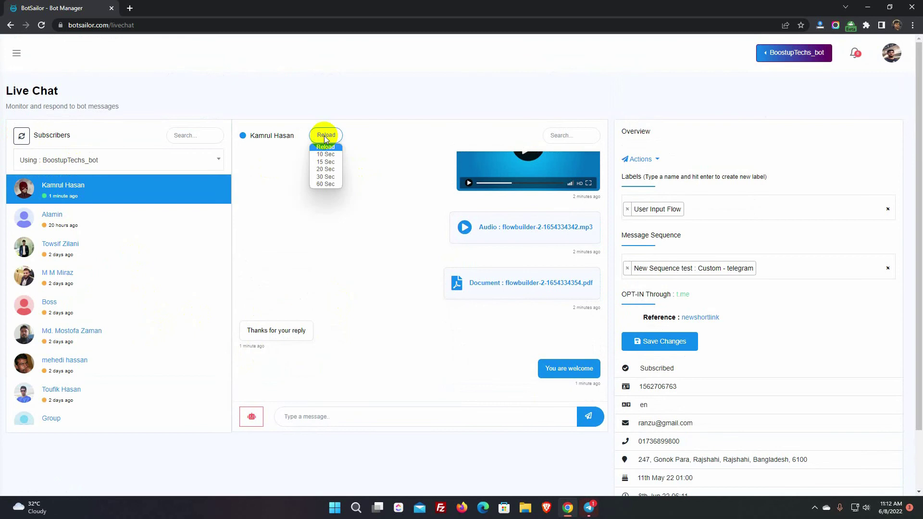
click(327, 185)
click(390, 110)
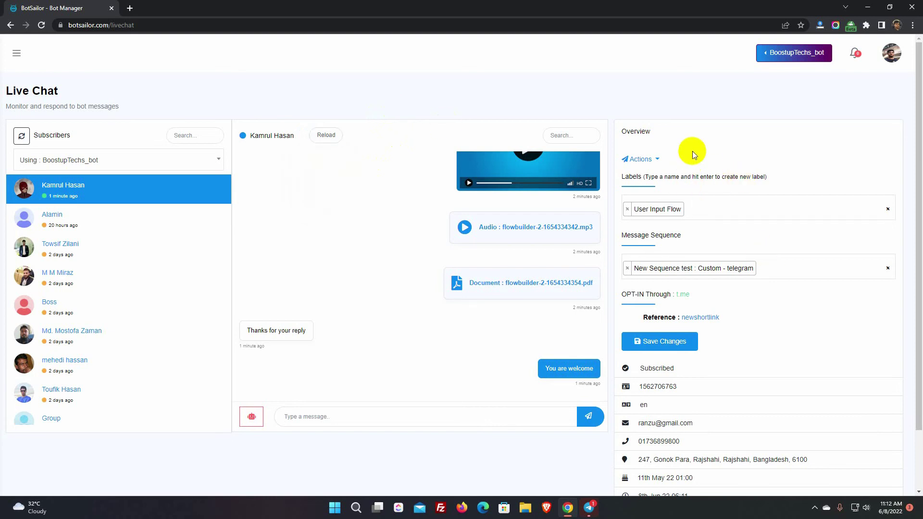
- Run Sync Subscriber Data from the Overview panel's Actions menu
drag(623, 134, 661, 133)
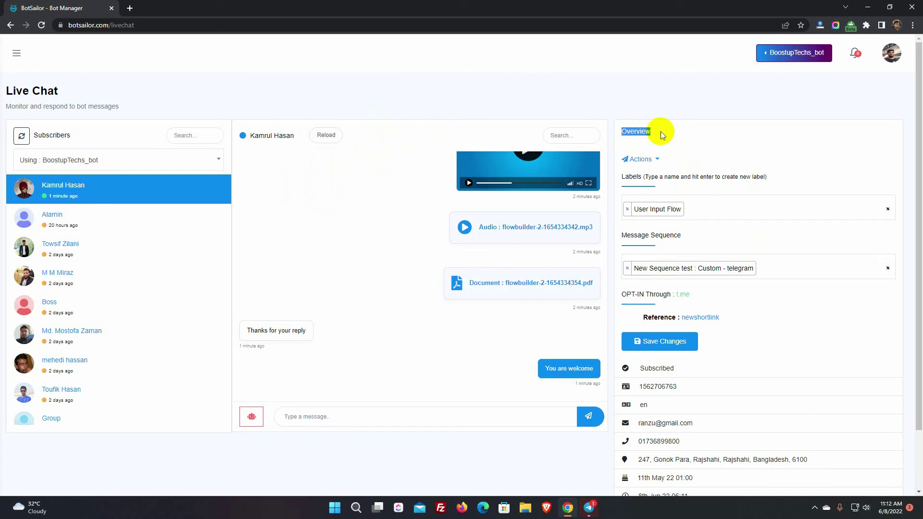
click(695, 140)
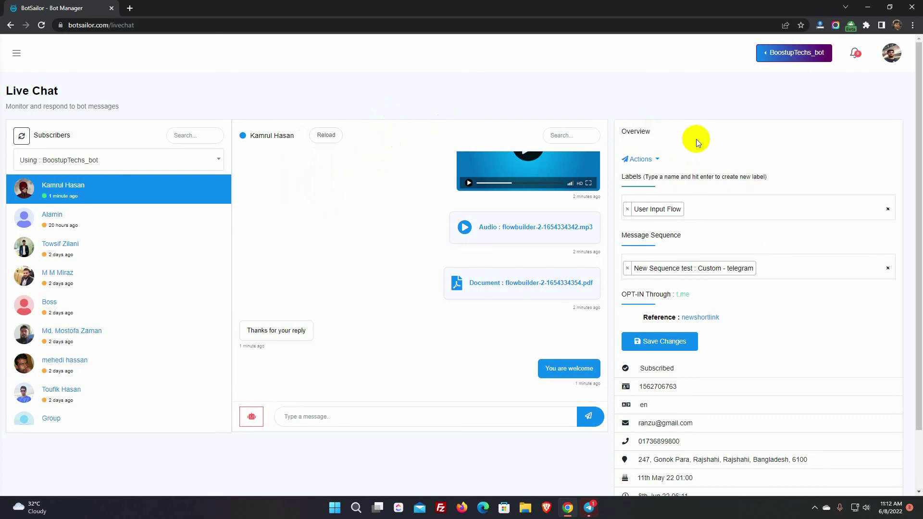
click(658, 160)
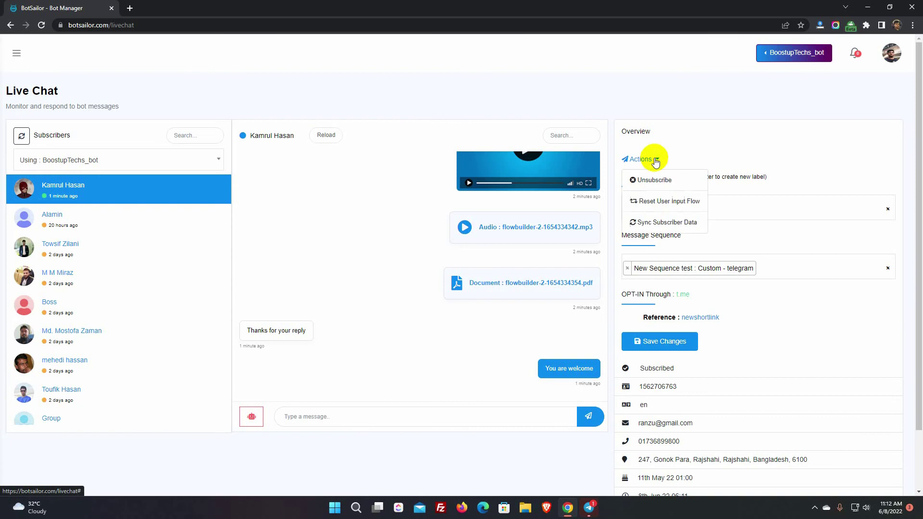
click(658, 223)
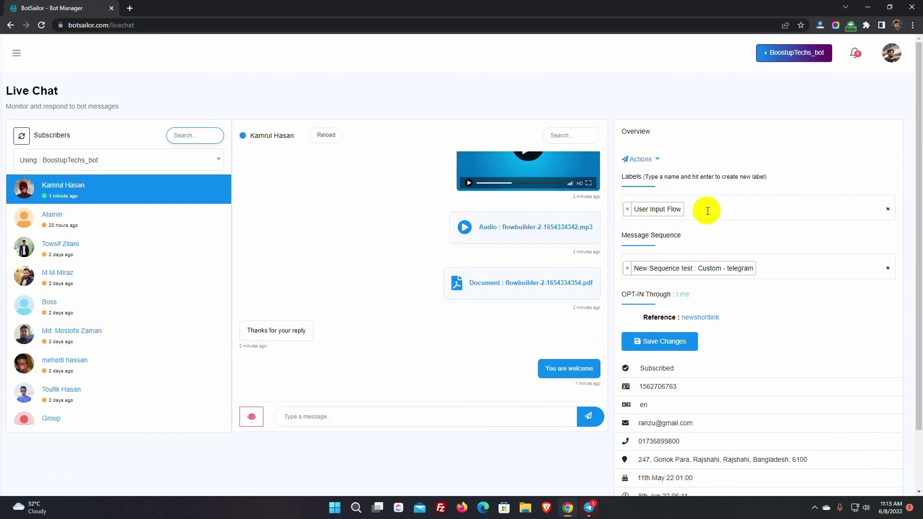
- Add the Shortlink label, keep only the New Sequence test sequence, and save changes
click(708, 211)
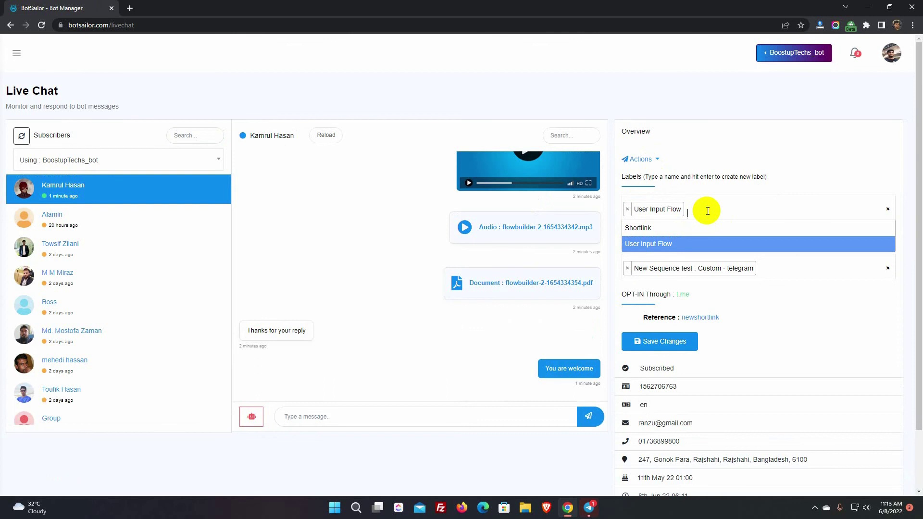
click(681, 228)
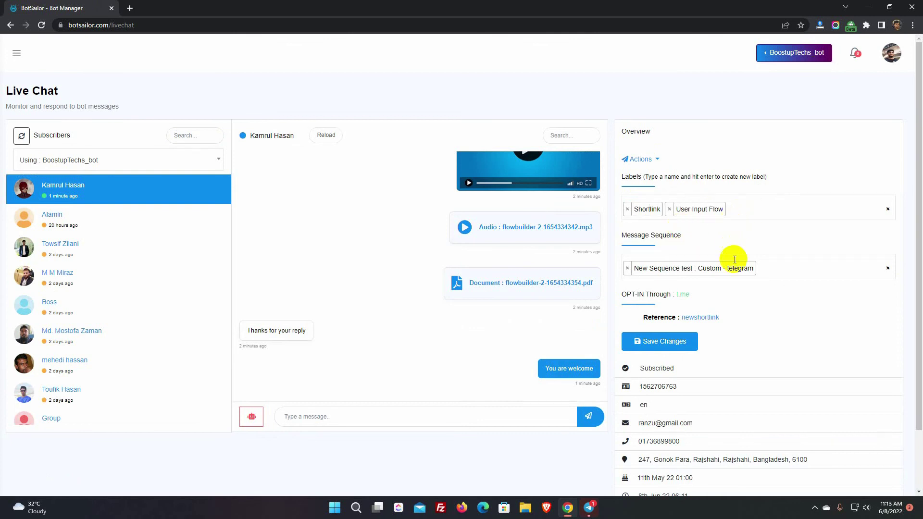
click(770, 268)
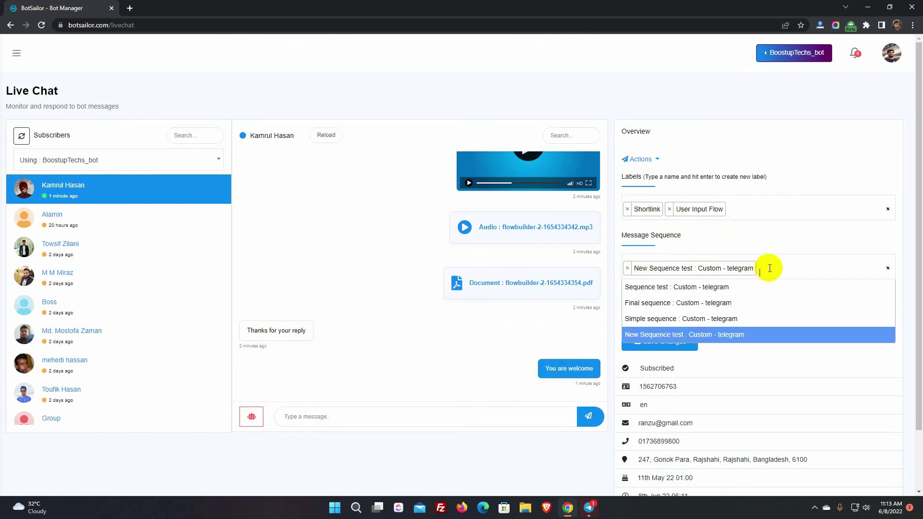
click(718, 291)
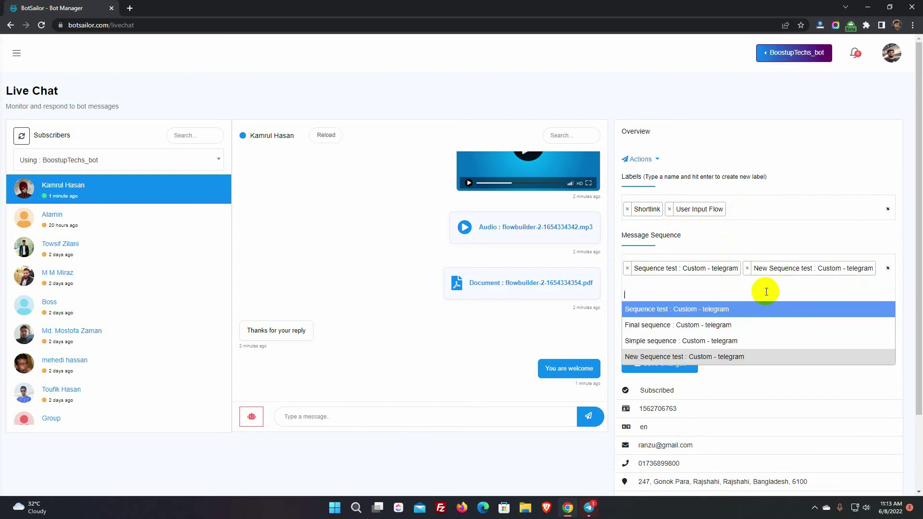
click(764, 300)
click(628, 269)
click(627, 268)
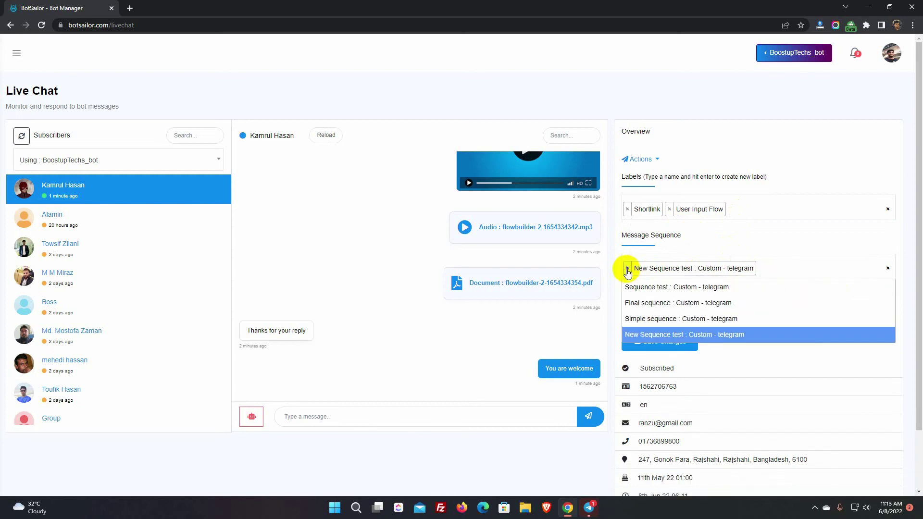
click(751, 307)
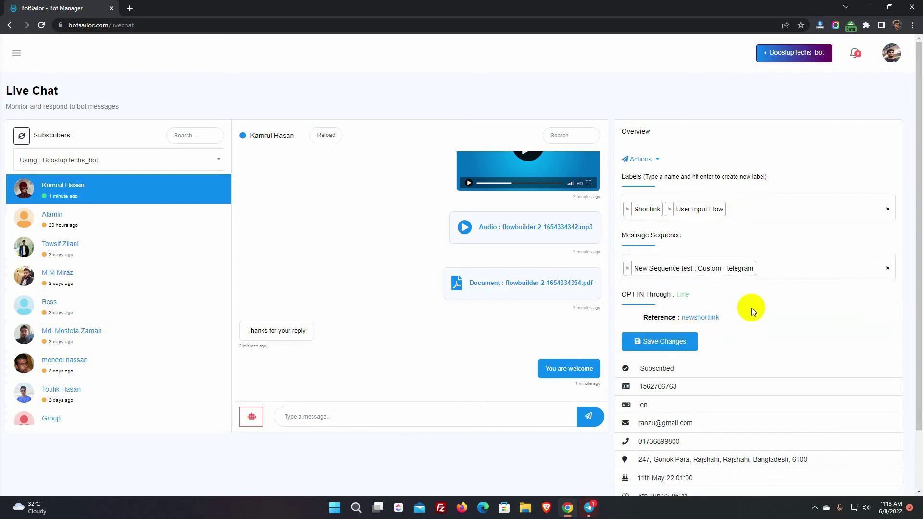
scroll(752, 308, down, 1)
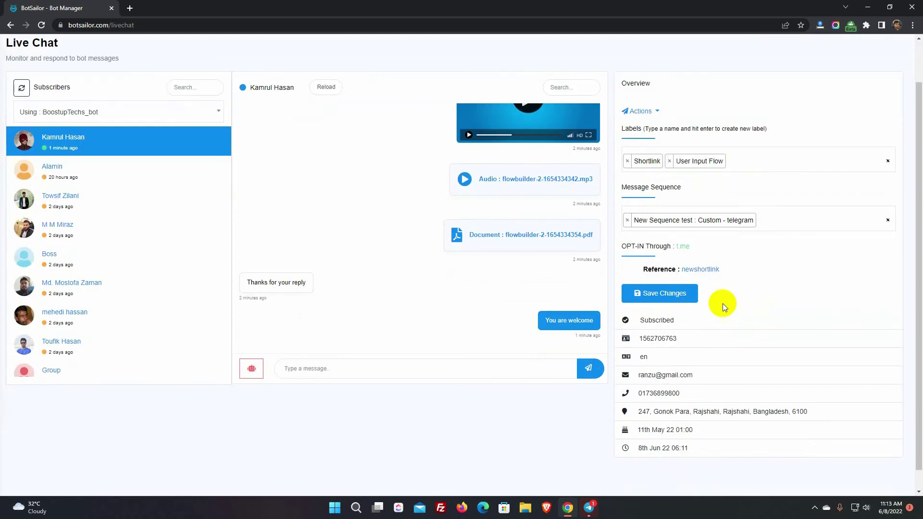
click(660, 298)
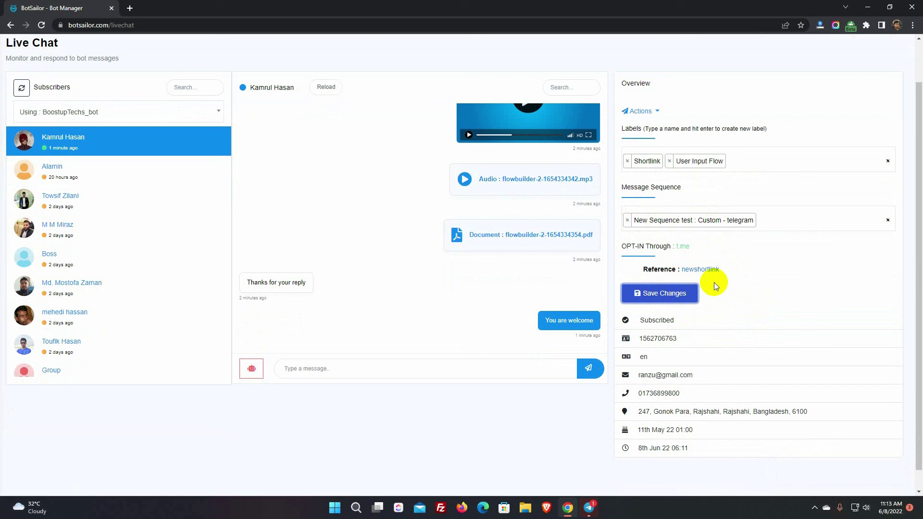
- Open botsailor.com in a new tab and go to the Subscriber Manager
click(130, 8)
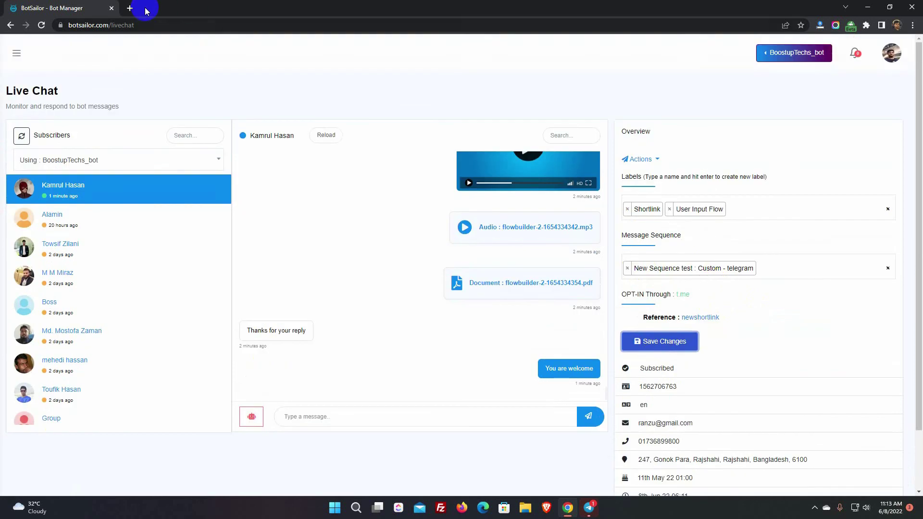
text(botsailor.com)
key(Return)
click(736, 51)
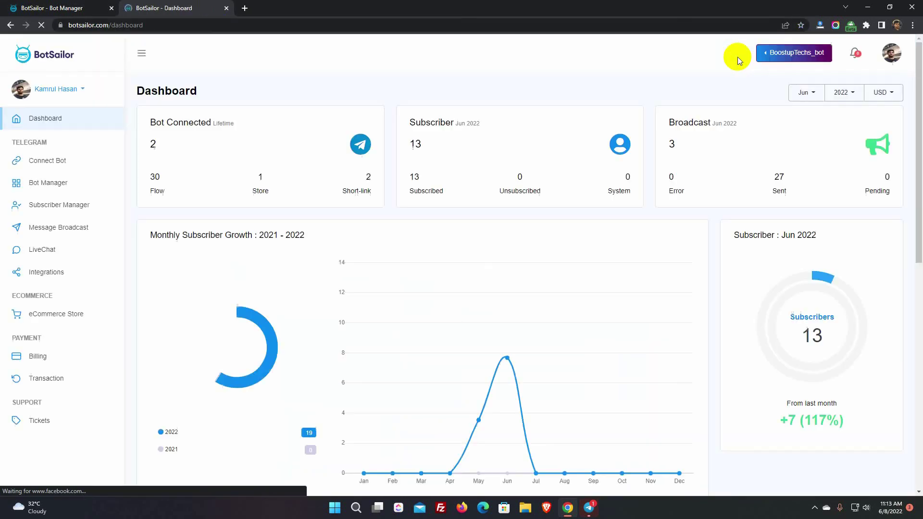
click(46, 207)
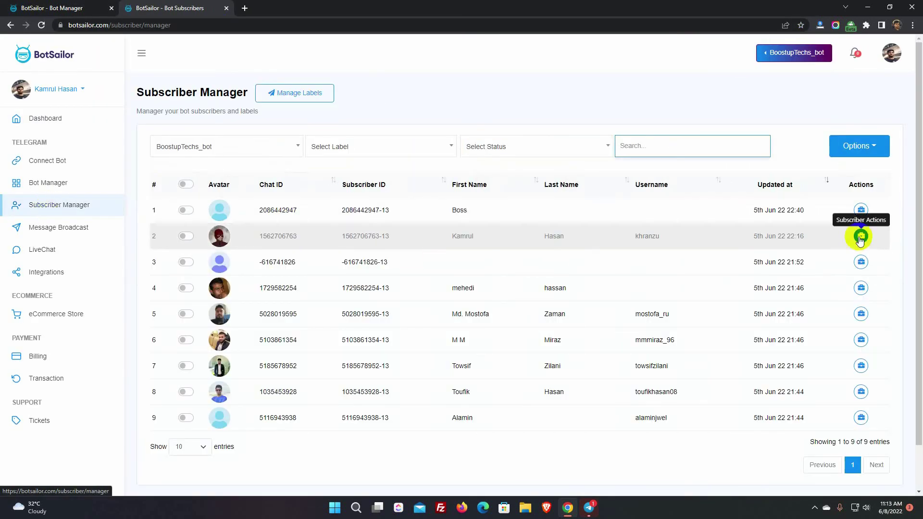
- Check the subscriber's saved labels and sequence, then return to the Live Chat tab
click(859, 235)
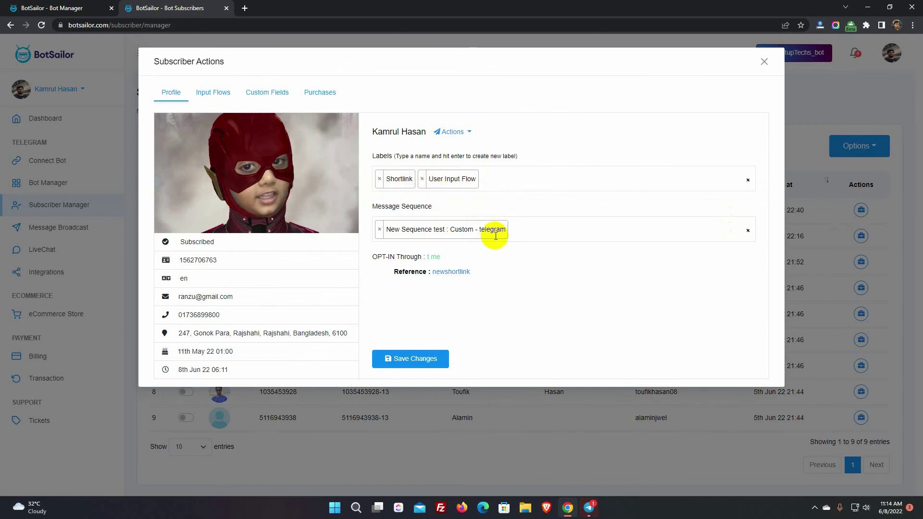
click(764, 61)
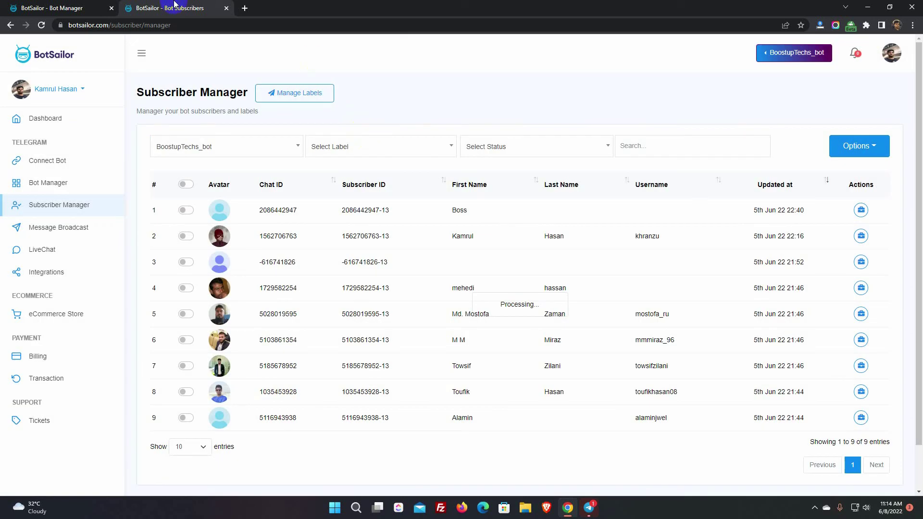
click(60, 9)
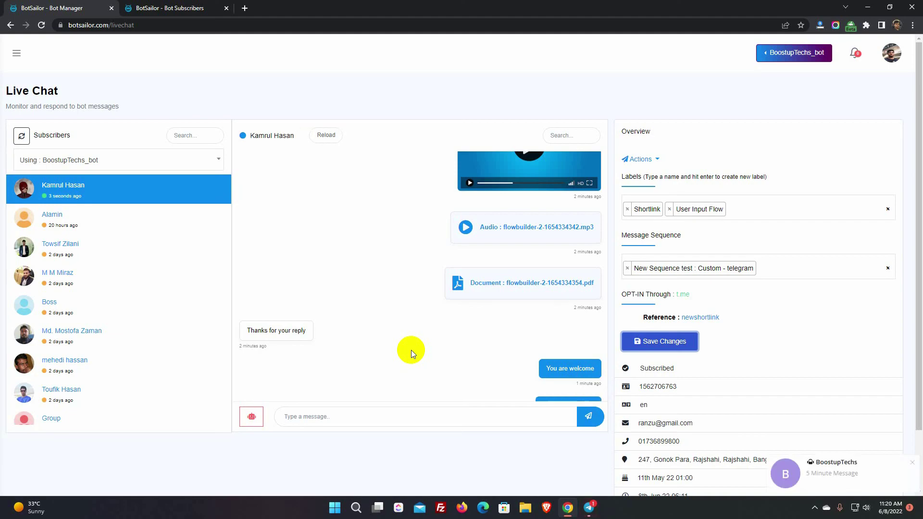
- Open the BoostupTechs chat in Telegram, confirm the 5 Minute Message arrived, then minimize Telegram
click(835, 483)
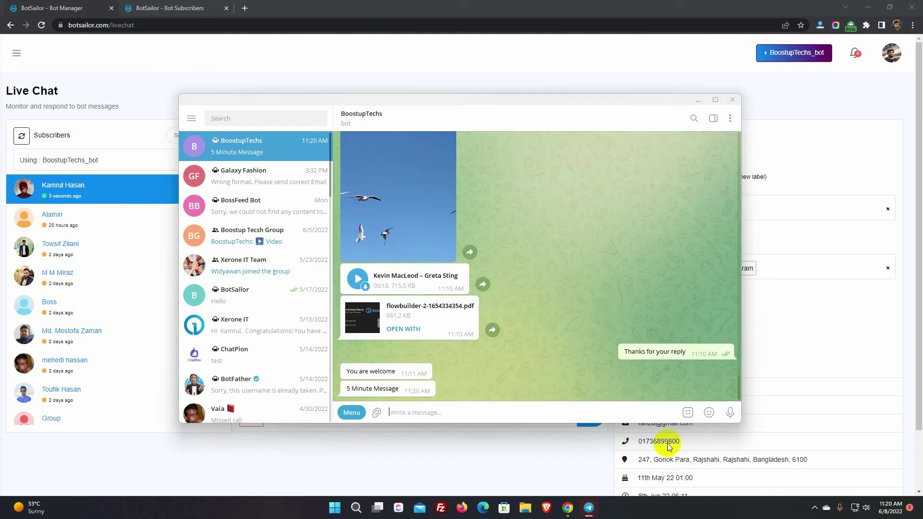
drag(347, 388, 401, 390)
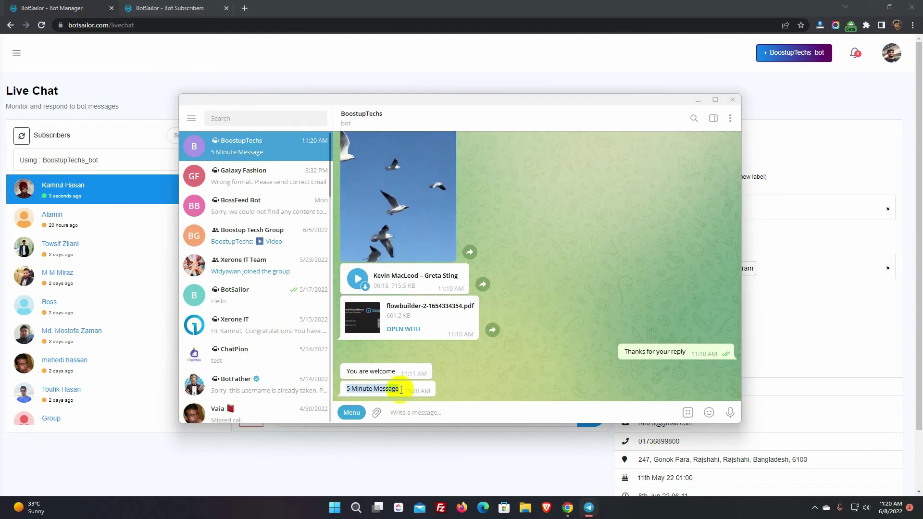
click(438, 377)
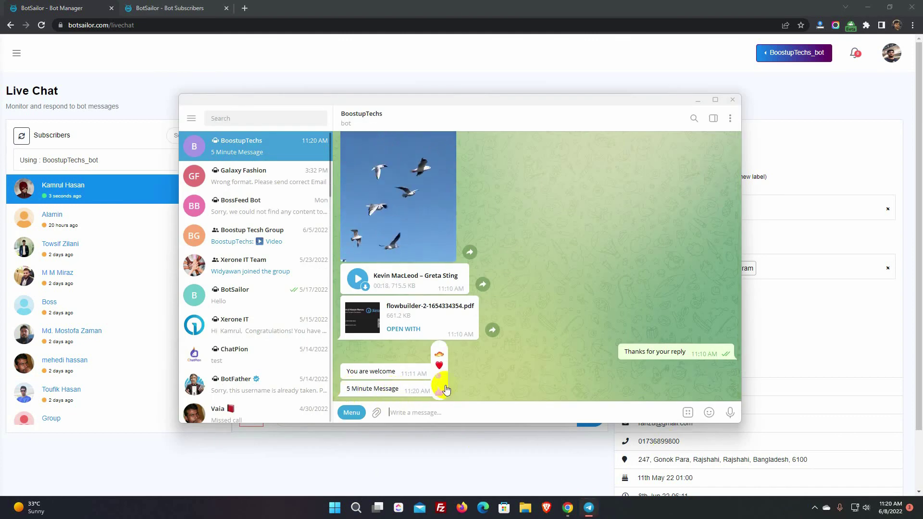
click(696, 103)
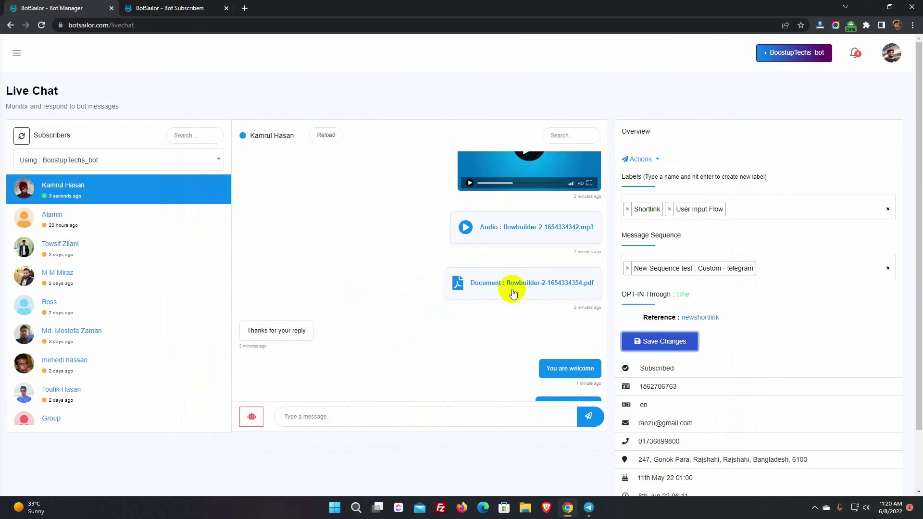
- Scroll the Live Chat conversation to view the new 5 Minute Message below 'You are welcome'
scroll(469, 294, down, 2)
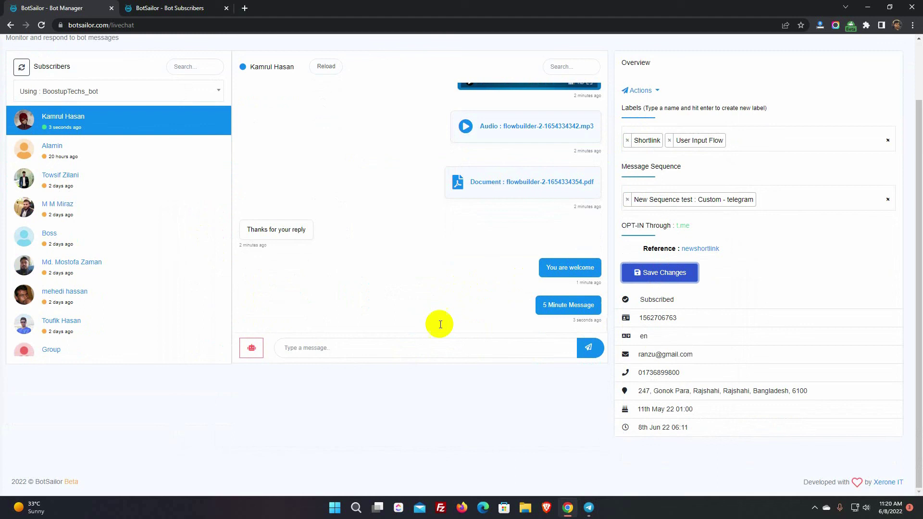
scroll(447, 398, up, 1)
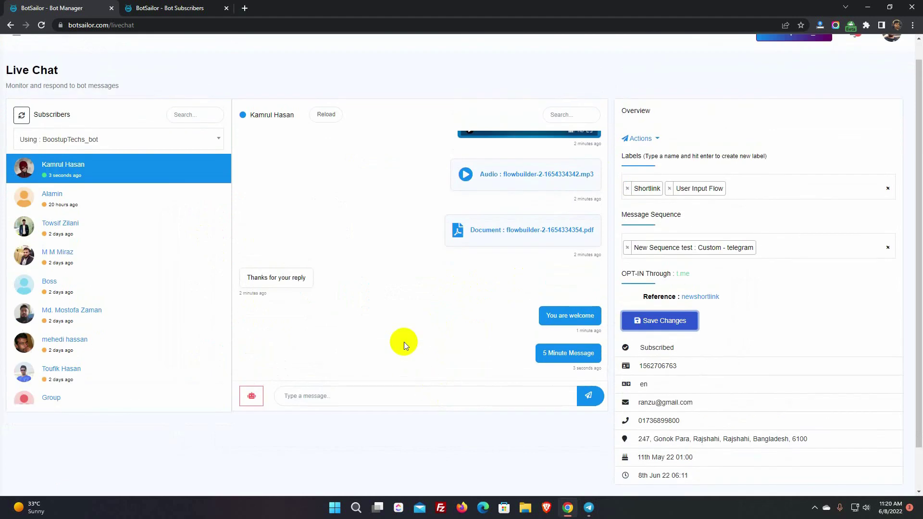
scroll(413, 433, up, 1)
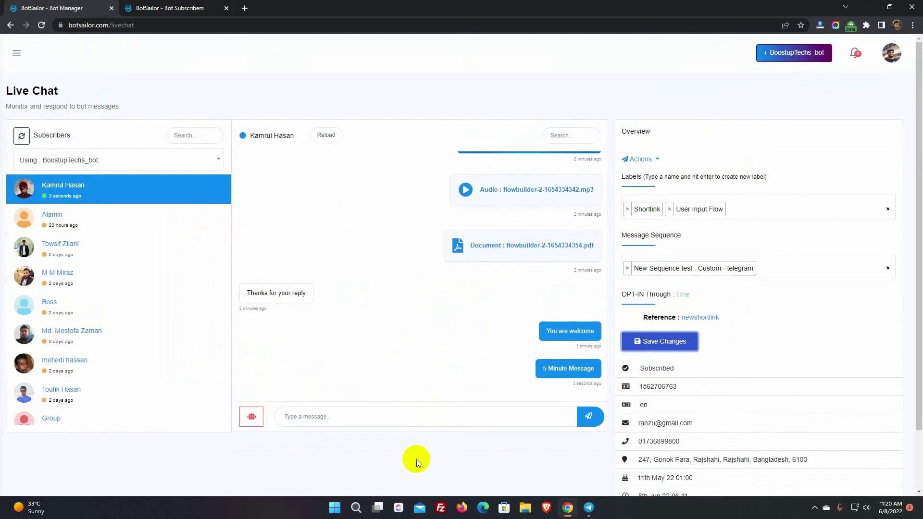